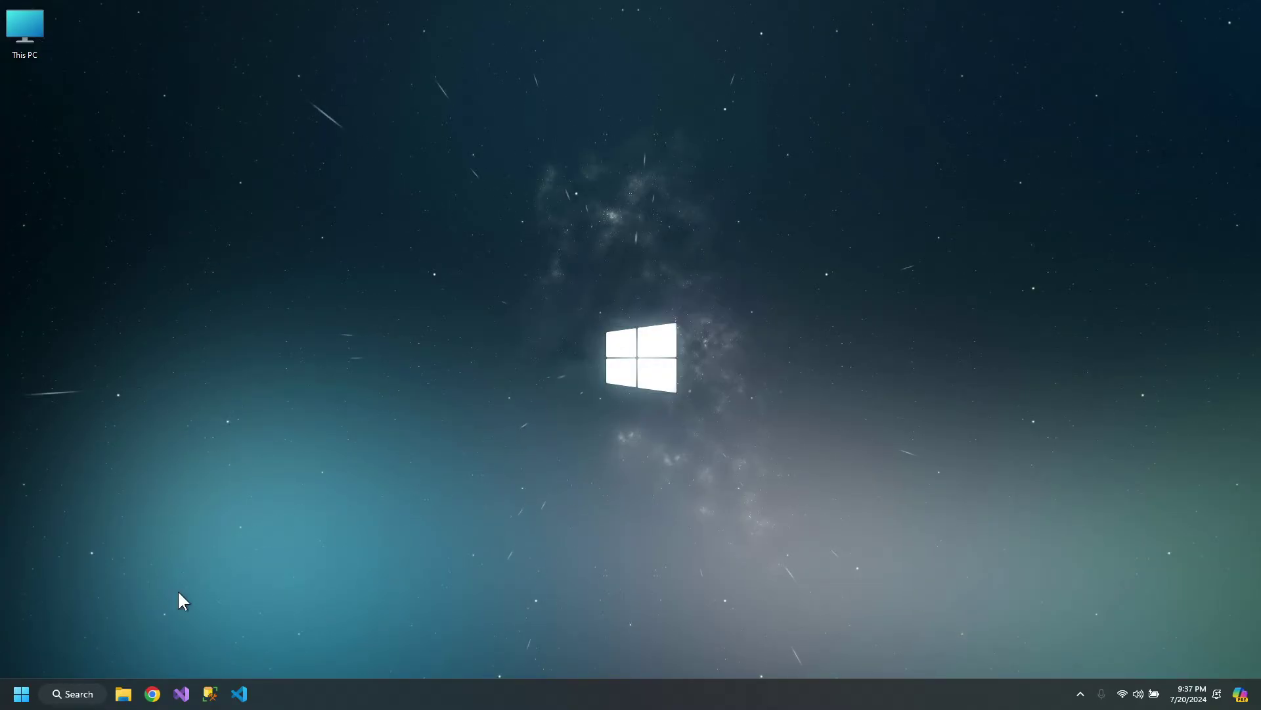
Open a blank Notepad window and show the hidden tray icons, including MouseKeys.
{"action": "left_click", "coordinate": [89, 693]}
{"action": "left_click", "coordinate": [164, 293]}
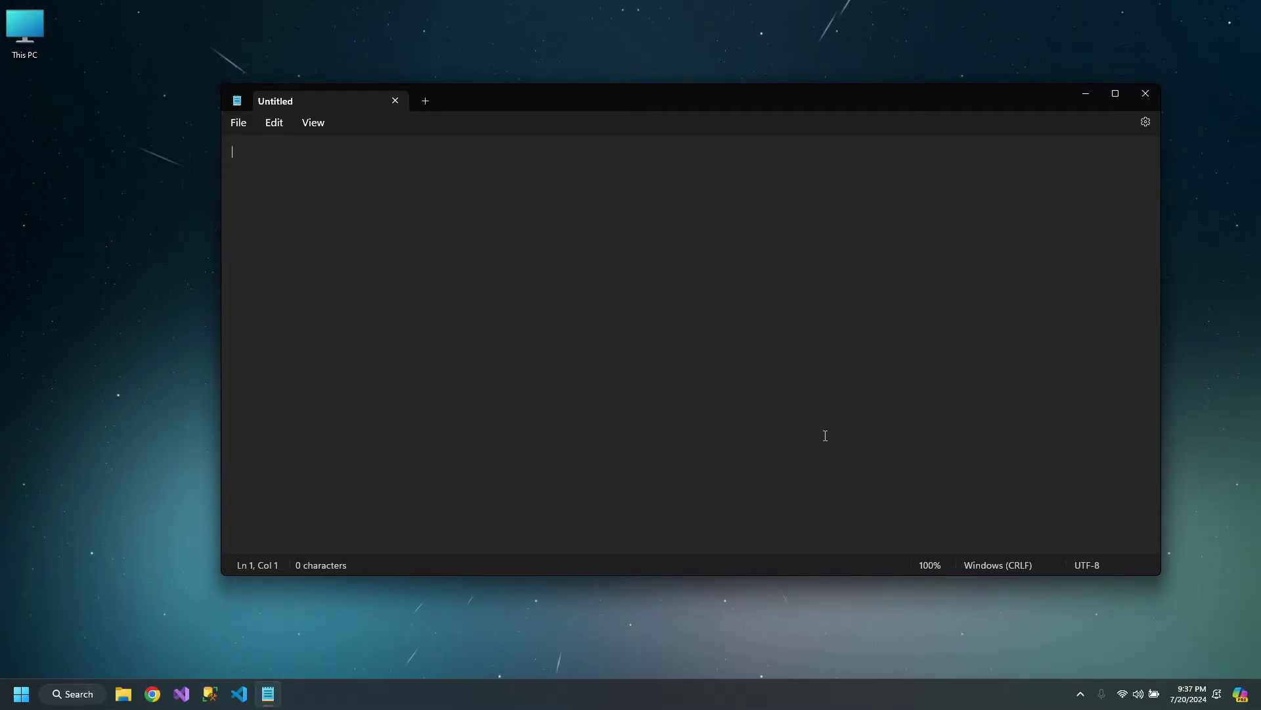
{"action": "left_click", "coordinate": [1080, 694]}
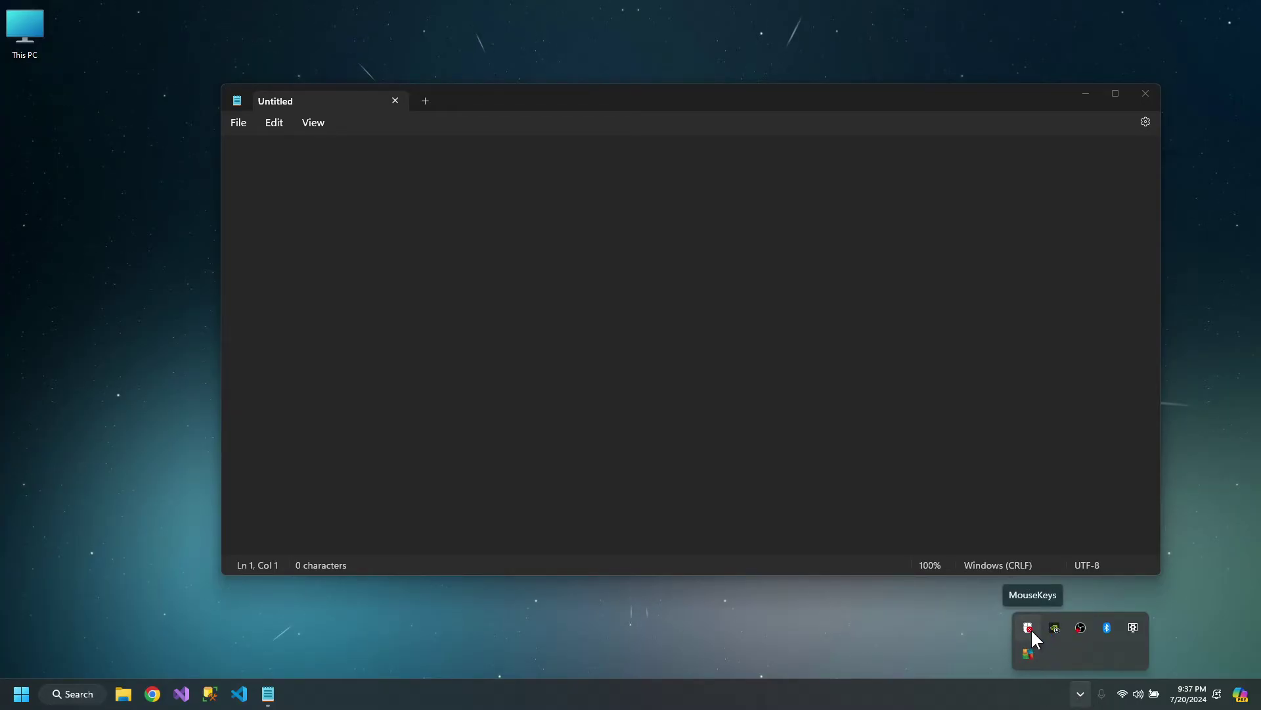
From the MouseKeys tray icon, set 'Use Mouse Keys when NUM LOCK is' to Off and save.
{"action": "double_click", "coordinate": [1029, 628]}
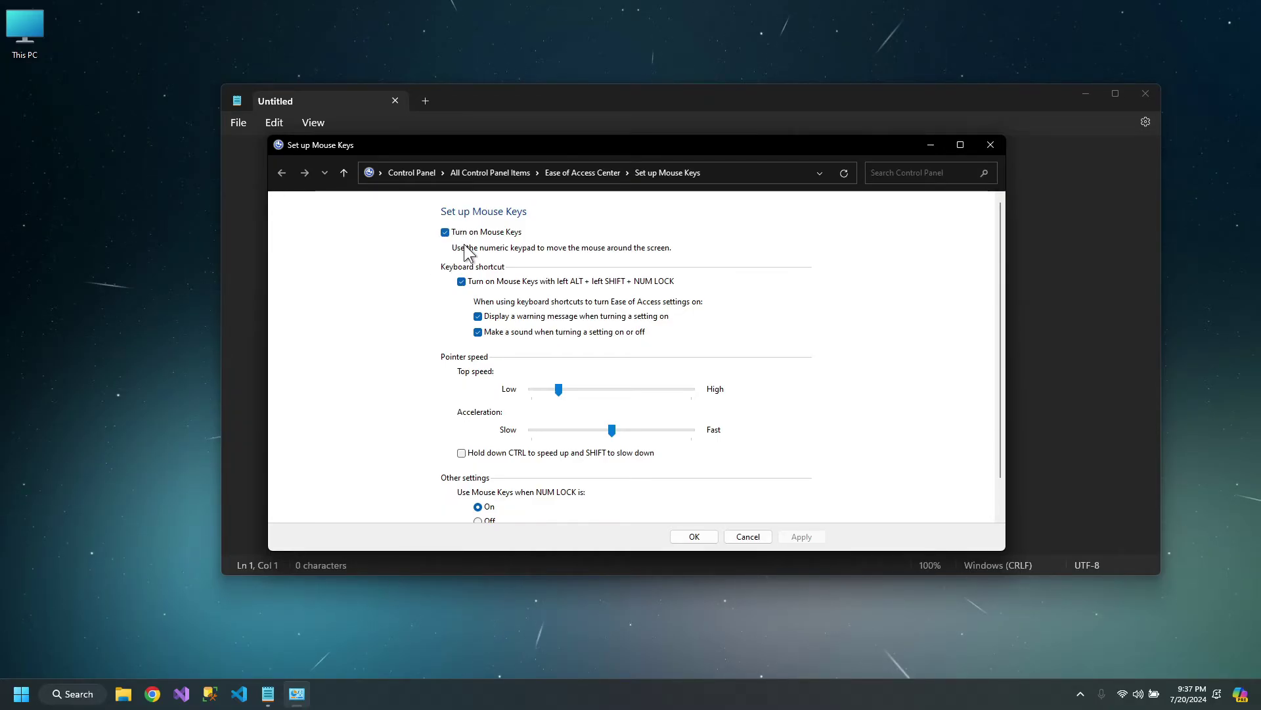
{"action": "scroll", "coordinate": [466, 251], "scroll_direction": "down", "scroll_amount": 2}
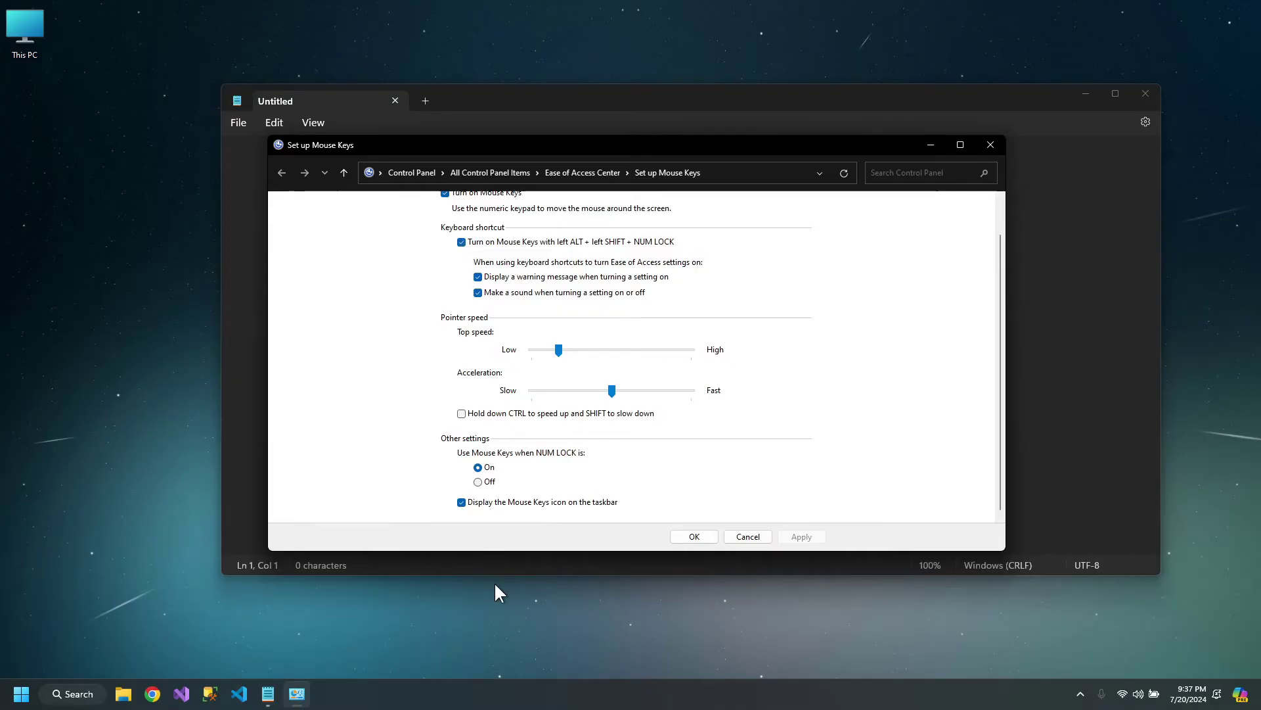
{"action": "left_click", "coordinate": [482, 486]}
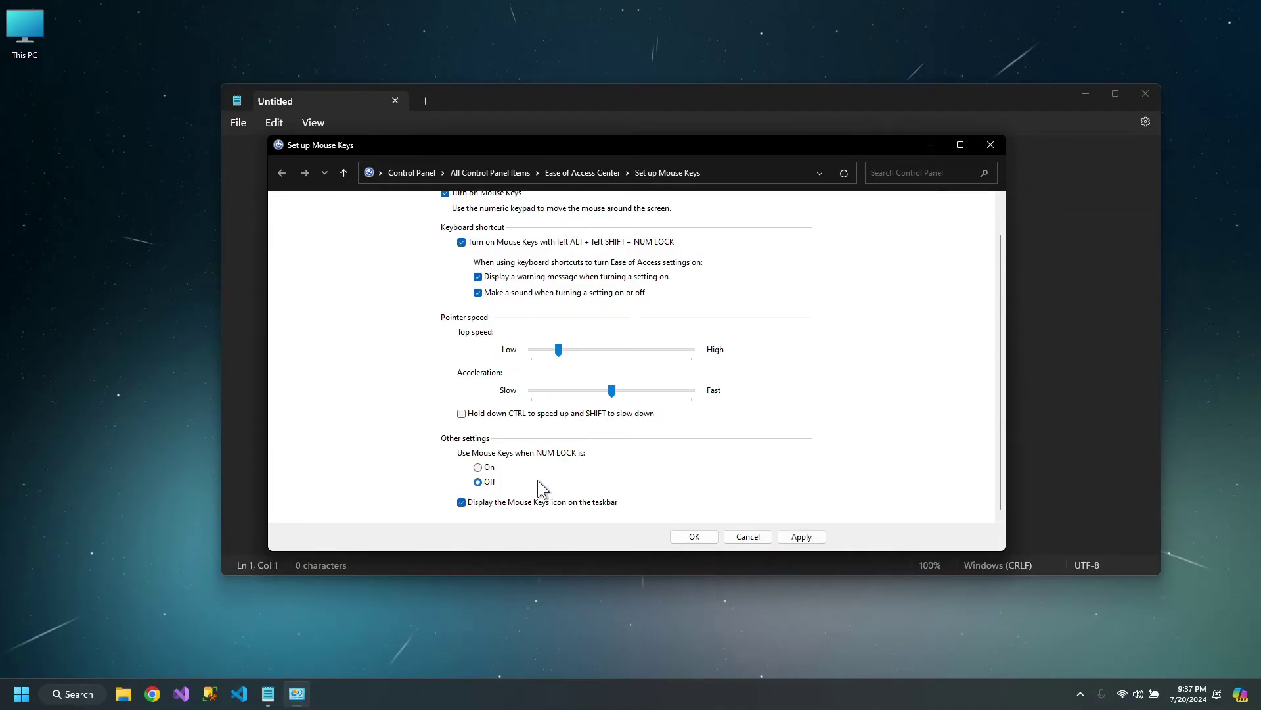
{"action": "left_click", "coordinate": [809, 540]}
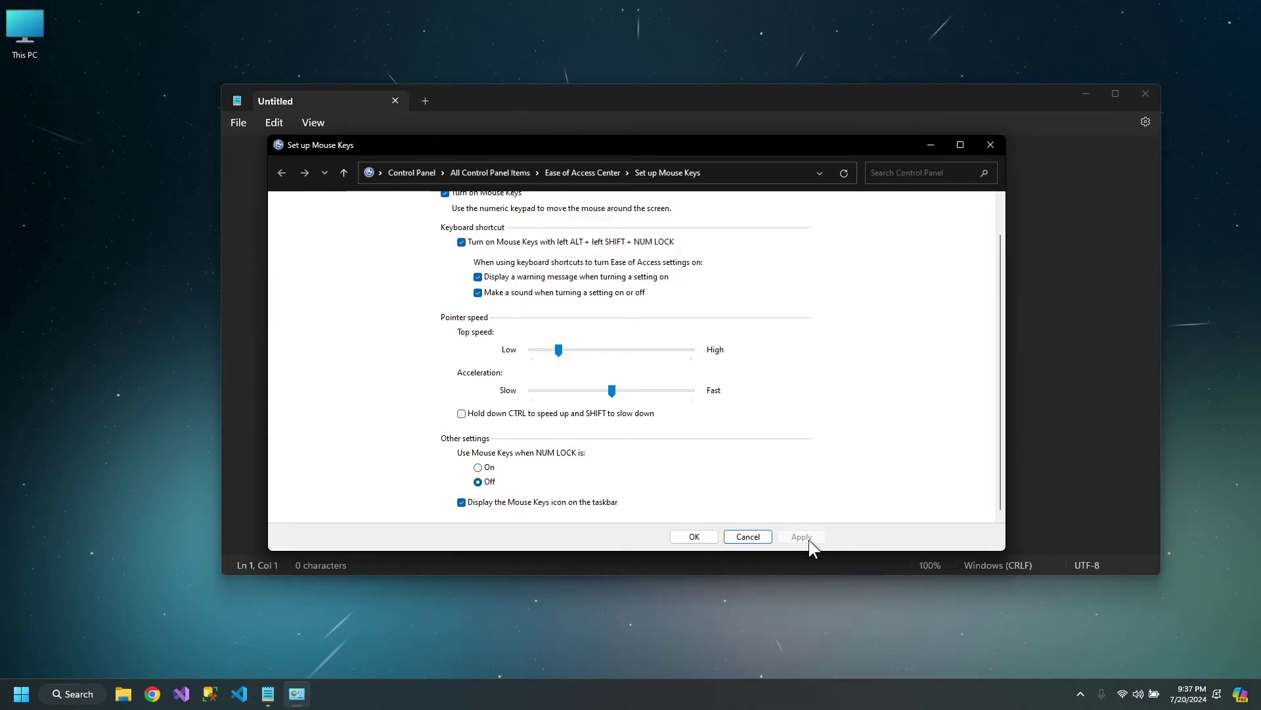
{"action": "left_click", "coordinate": [709, 535]}
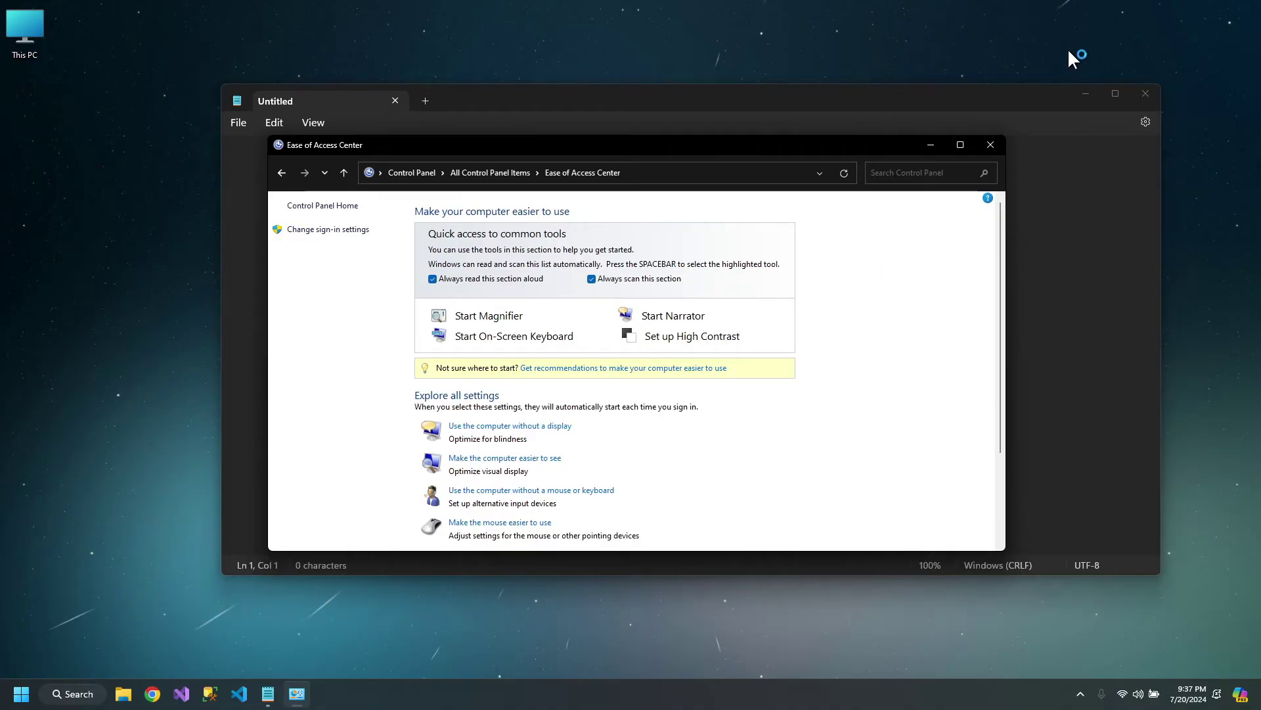
Close Ease of Access Center, erase the numpad test digits, and open Mouse keys settings.
{"action": "left_click", "coordinate": [990, 145]}
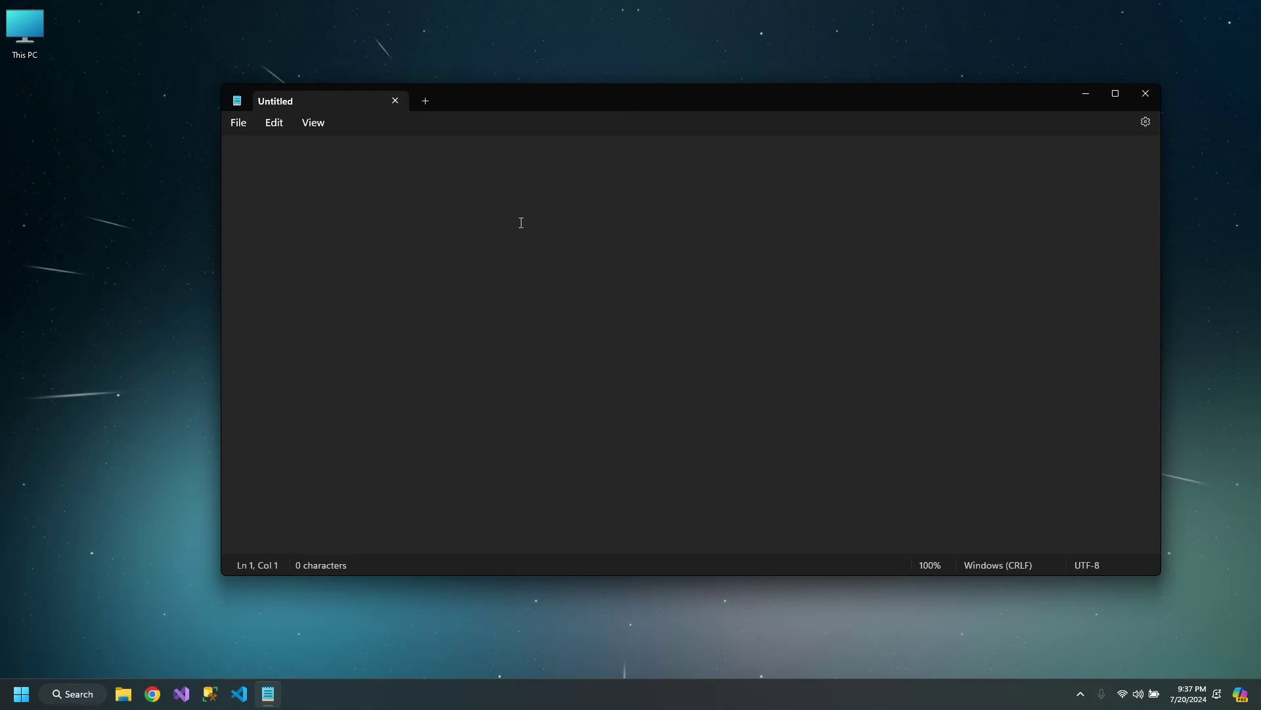
{"action": "type", "text": "21231"}
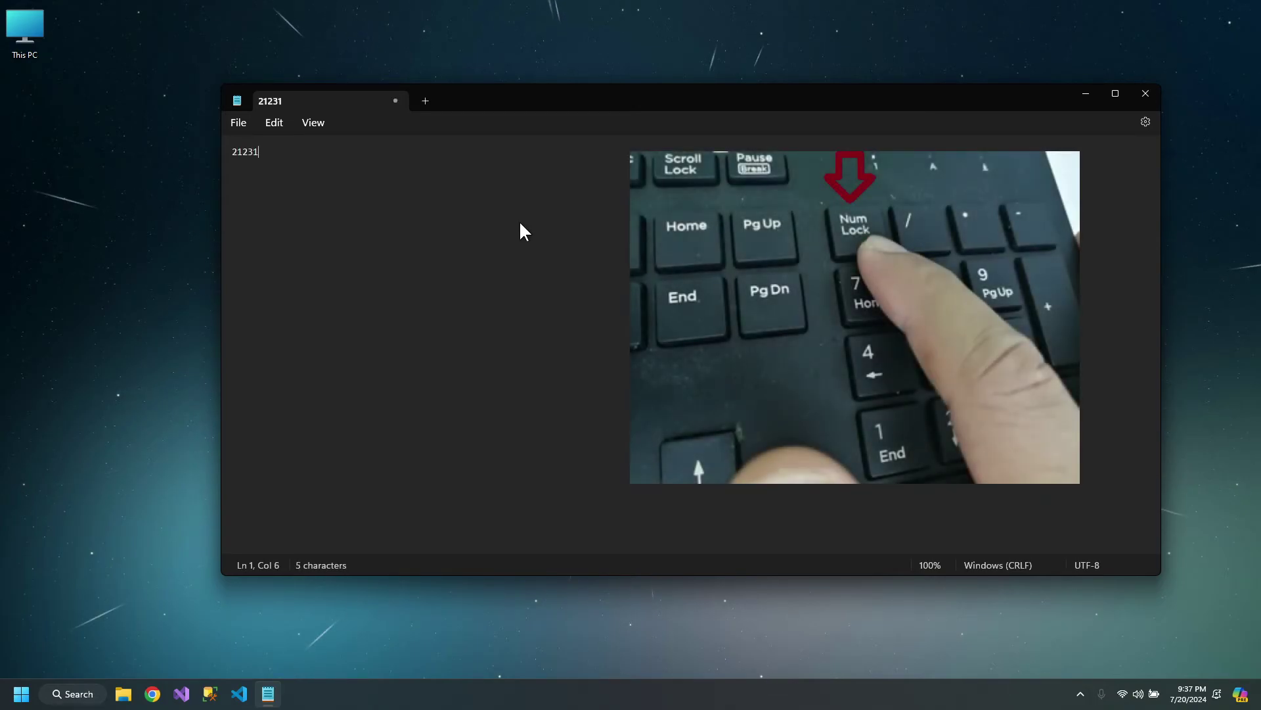
{"action": "type", "text": "3212313v 13212312313"}
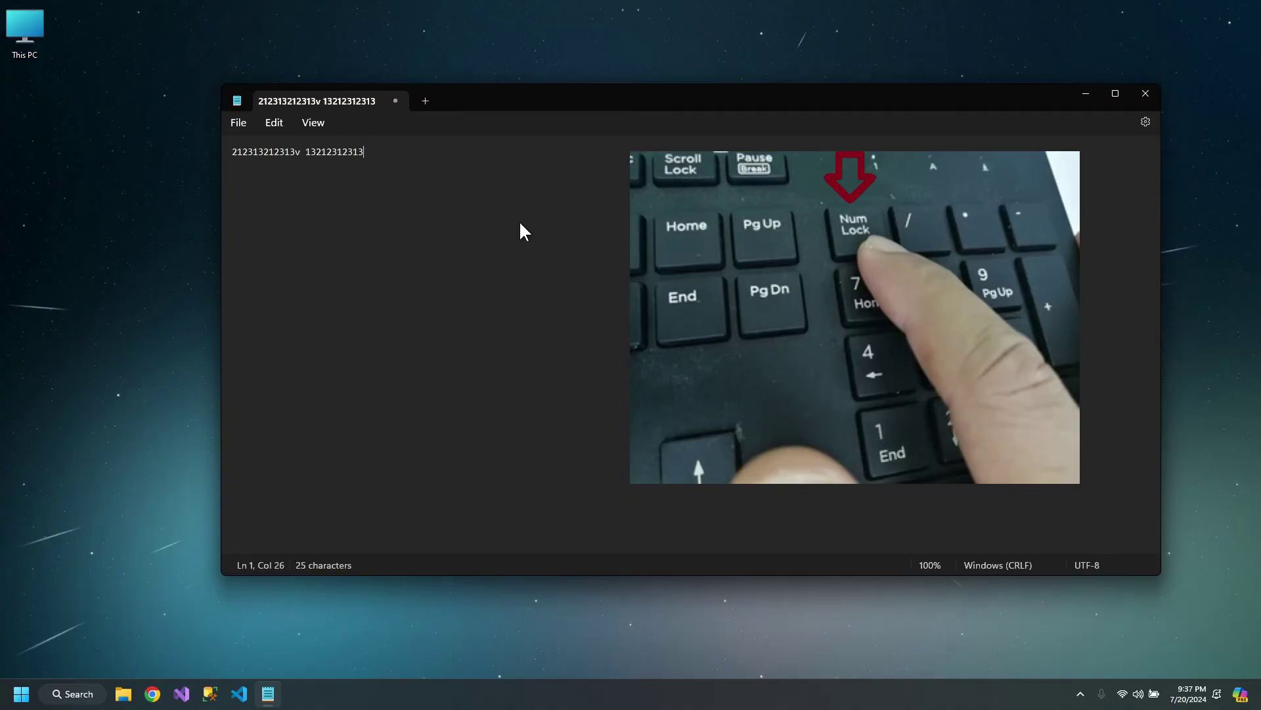
{"action": "key", "text": "ctrl+a"}
{"action": "key", "text": "BackSpace"}
{"action": "key", "text": "super+s"}
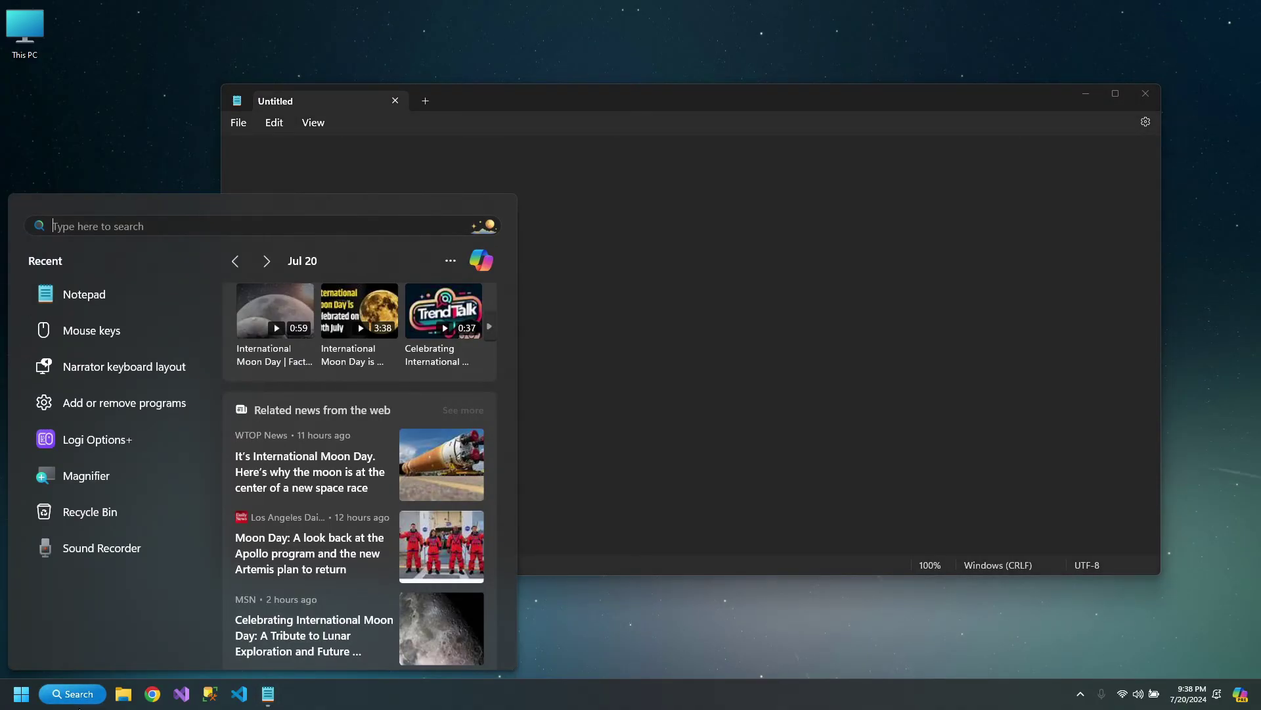
{"action": "type", "text": "mo"}
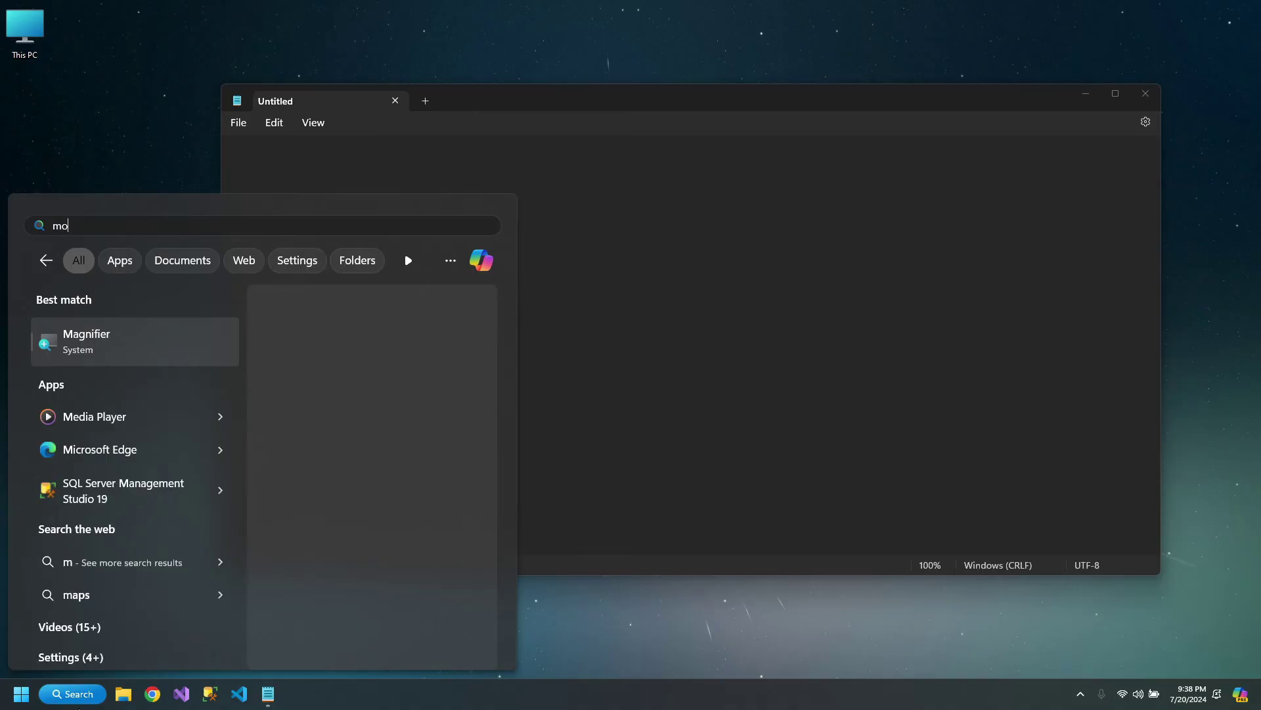
{"action": "type", "text": "use key"}
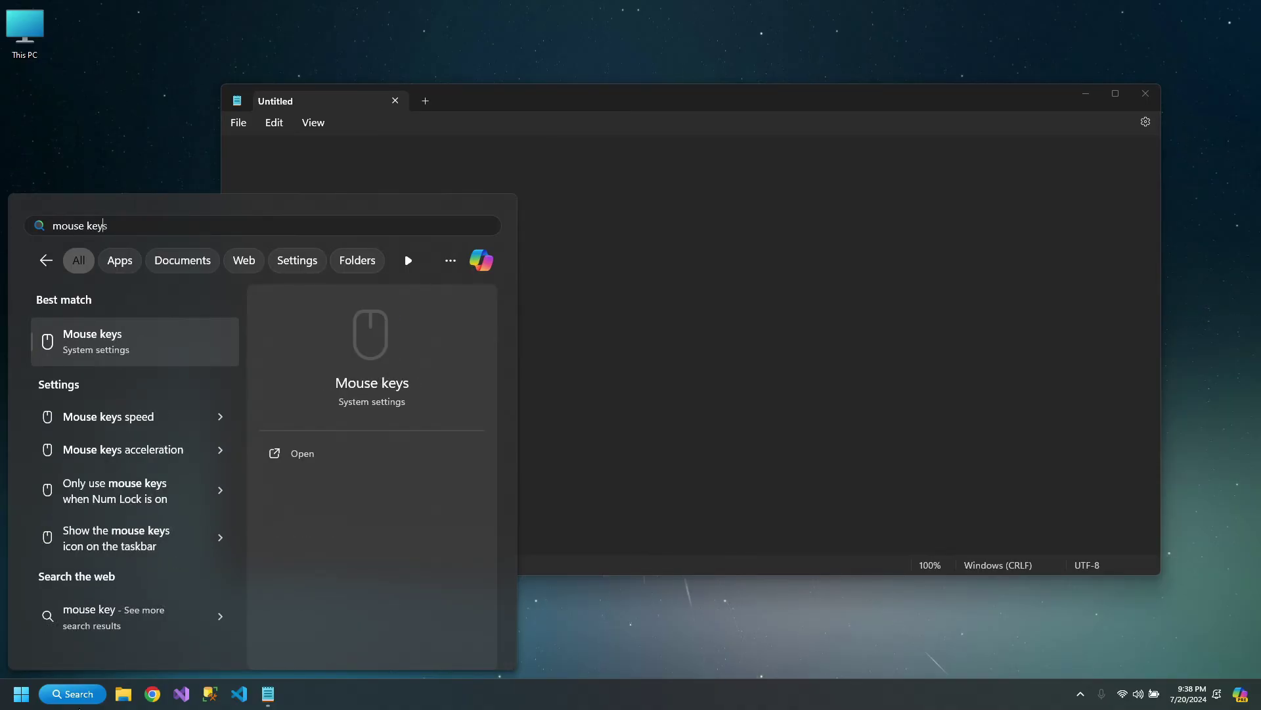
{"action": "type", "text": "s"}
{"action": "left_click", "coordinate": [135, 350]}
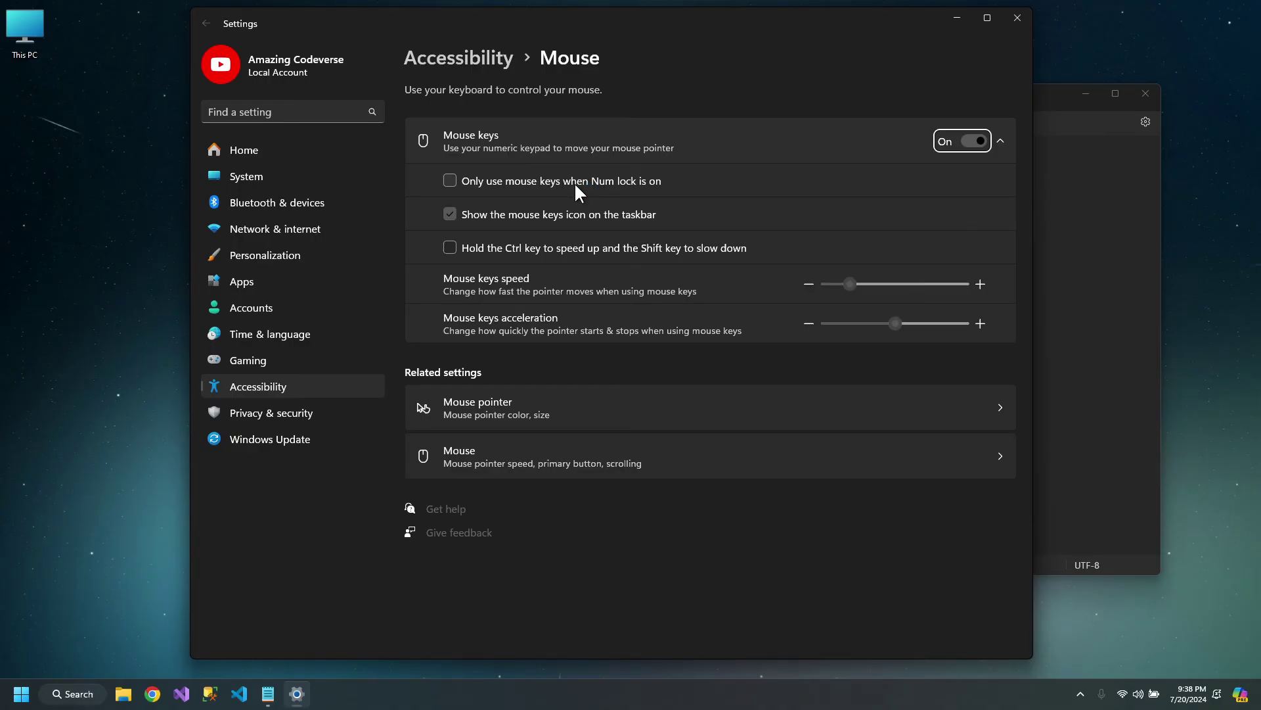
Switch the Mouse keys toggle to Off on the Accessibility > Mouse page.
{"action": "left_click", "coordinate": [973, 141]}
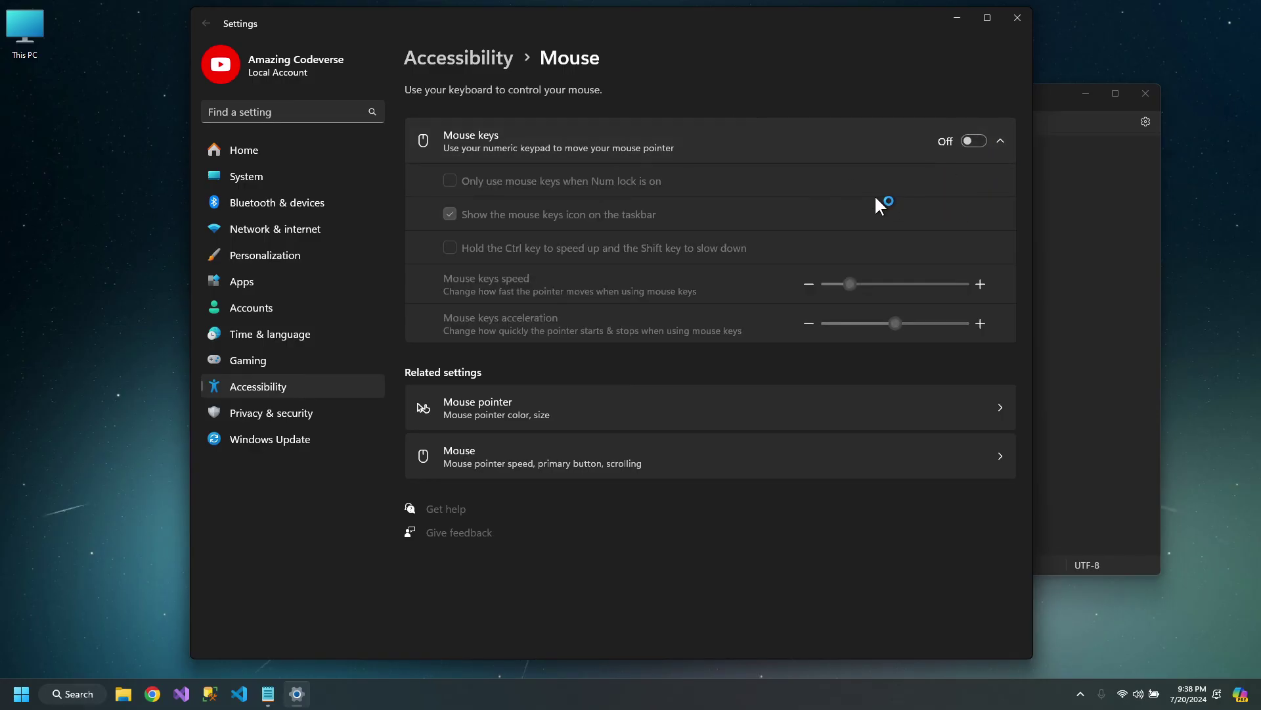